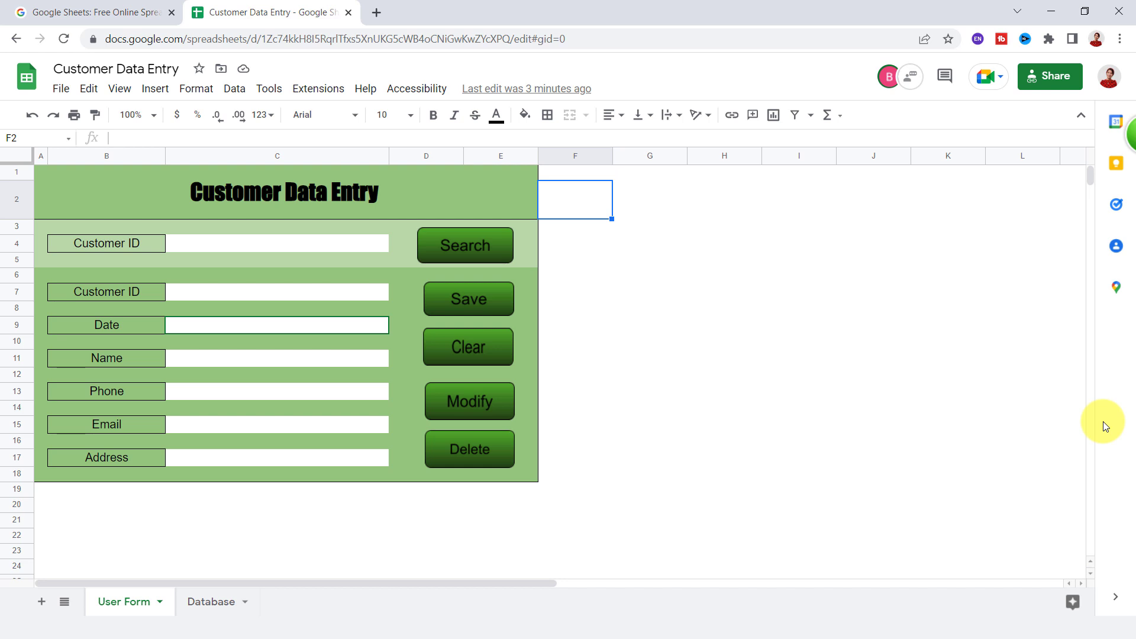
# Step: Select the form range A1:E18 and bring up the print settings with Ctrl+P
pyautogui.click(48, 186)
pyautogui.moveTo(49, 186); pyautogui.dragTo(129, 471)
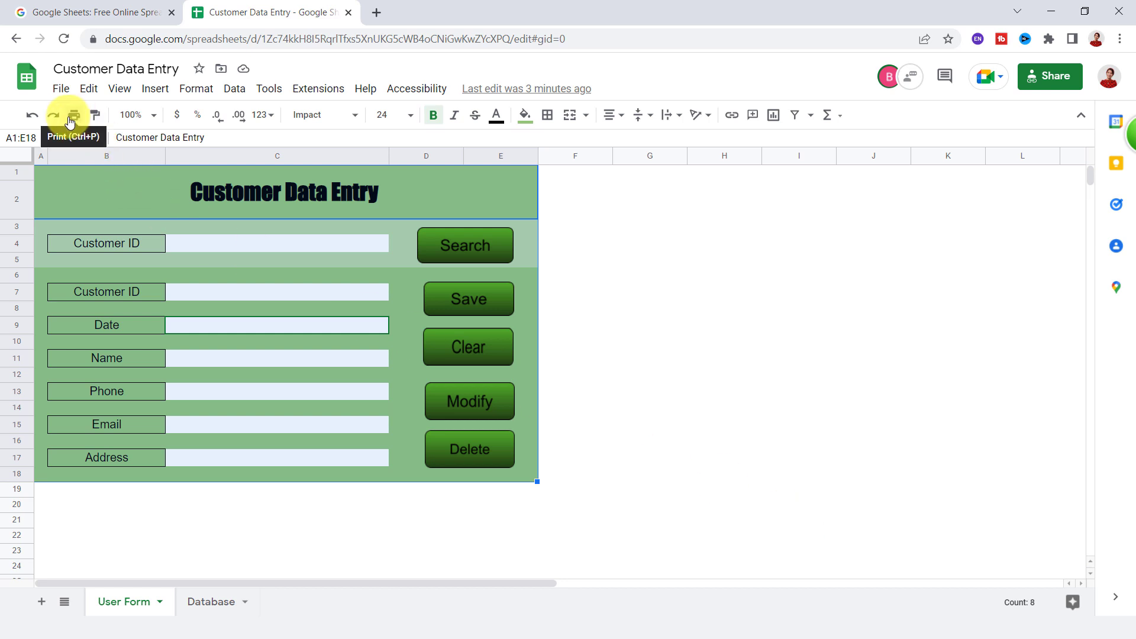
pyautogui.click(56, 89)
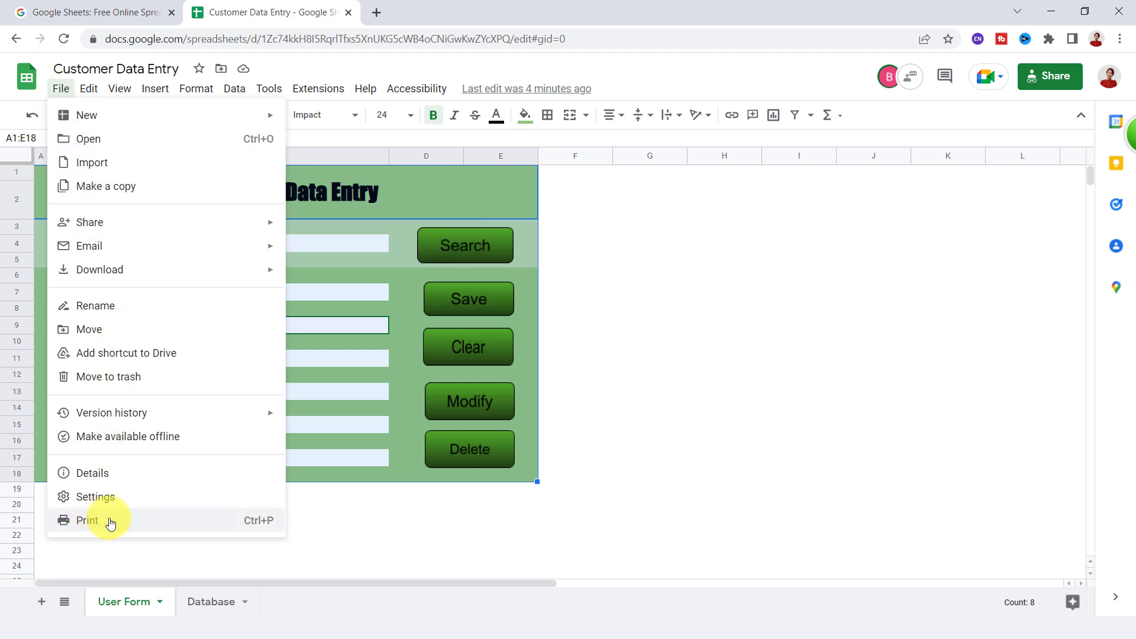
pyautogui.click(609, 465)
pyautogui.hotkey('ctrl', 'p')
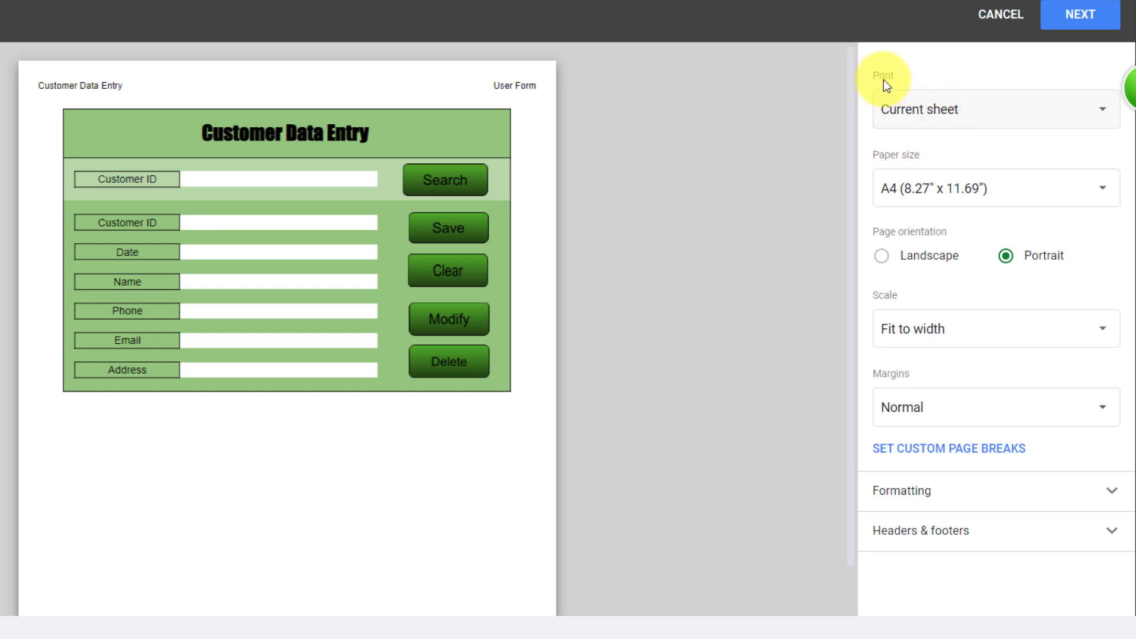
# Step: Show the Print choices: Current sheet, Workbook and Selected cells
pyautogui.click(1101, 114)
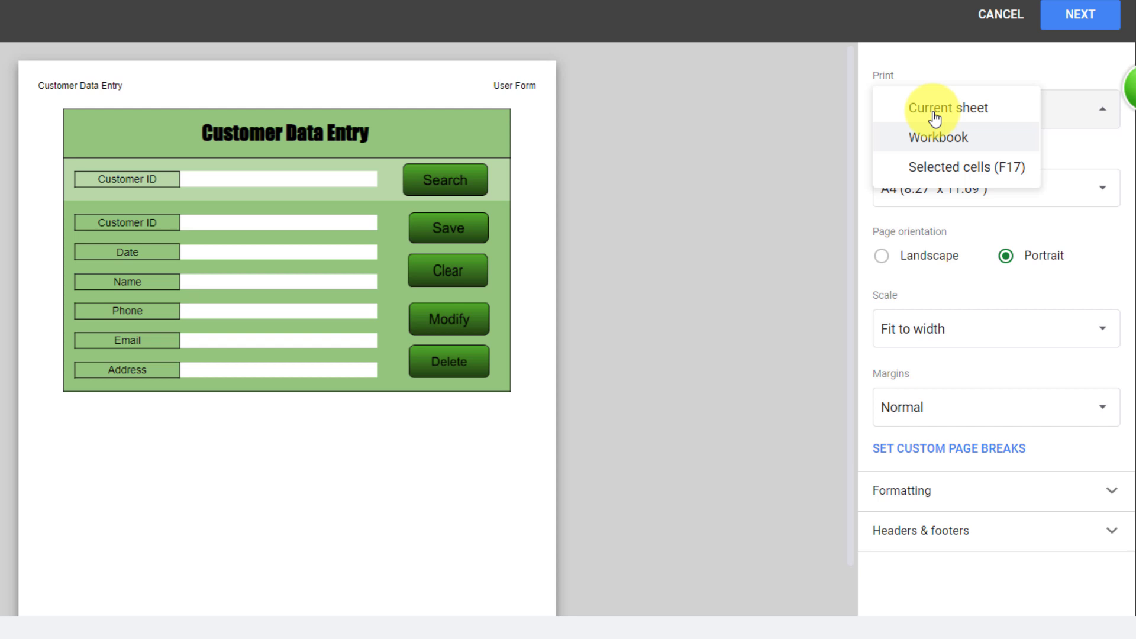
# Step: Print from Workbook with only the User Form sheet selected, excluding Database
pyautogui.click(997, 145)
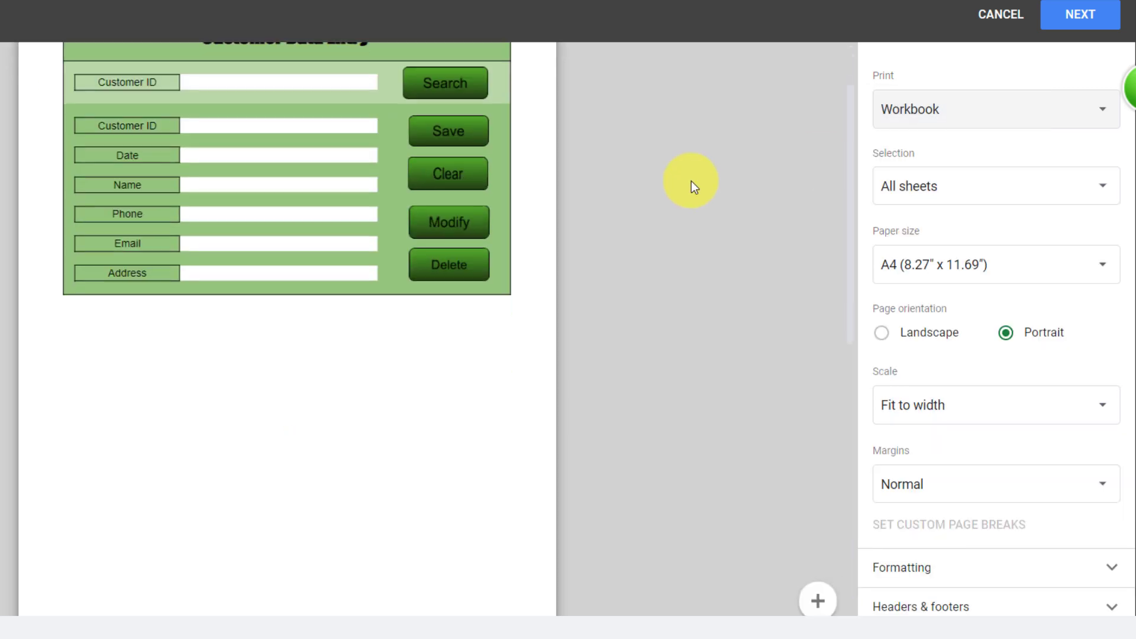
pyautogui.scroll(5, 691, 181)
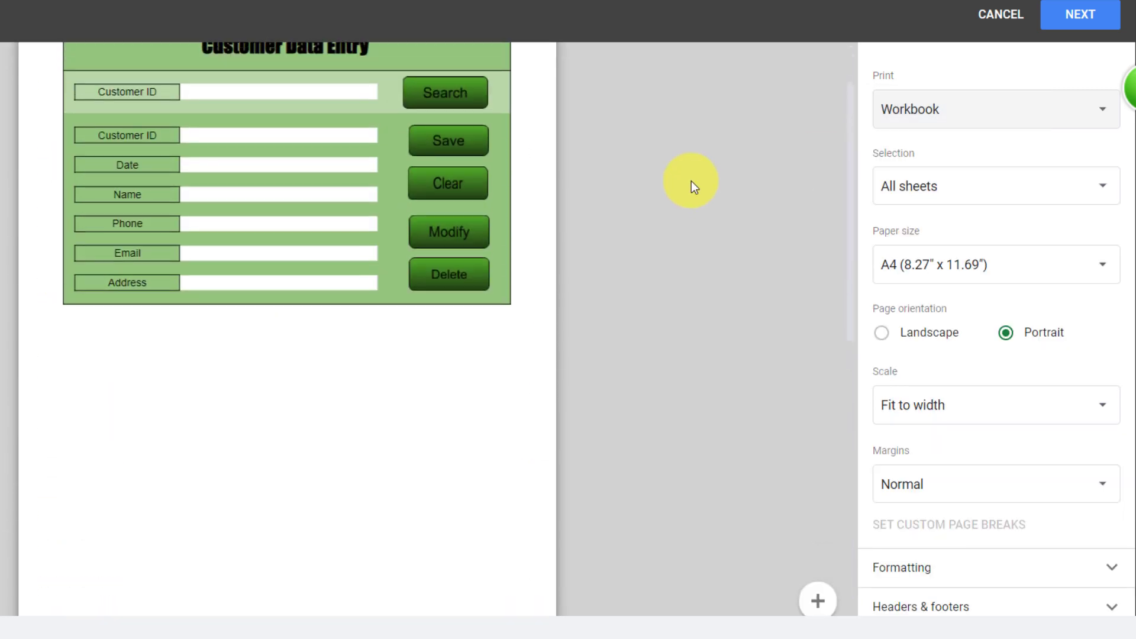
pyautogui.click(977, 119)
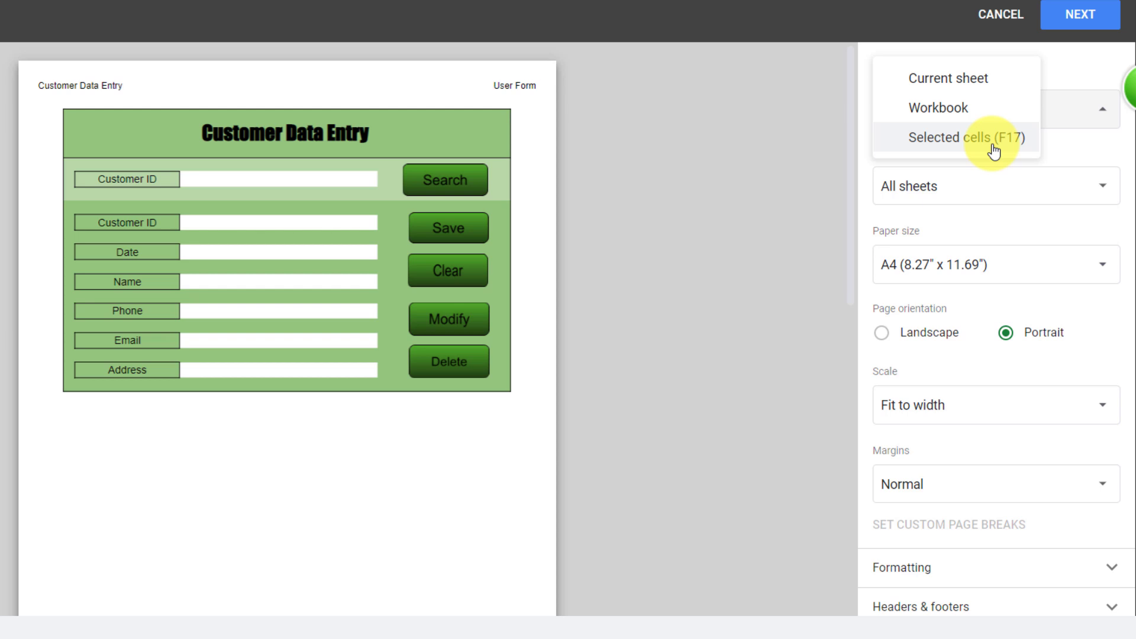
pyautogui.click(959, 111)
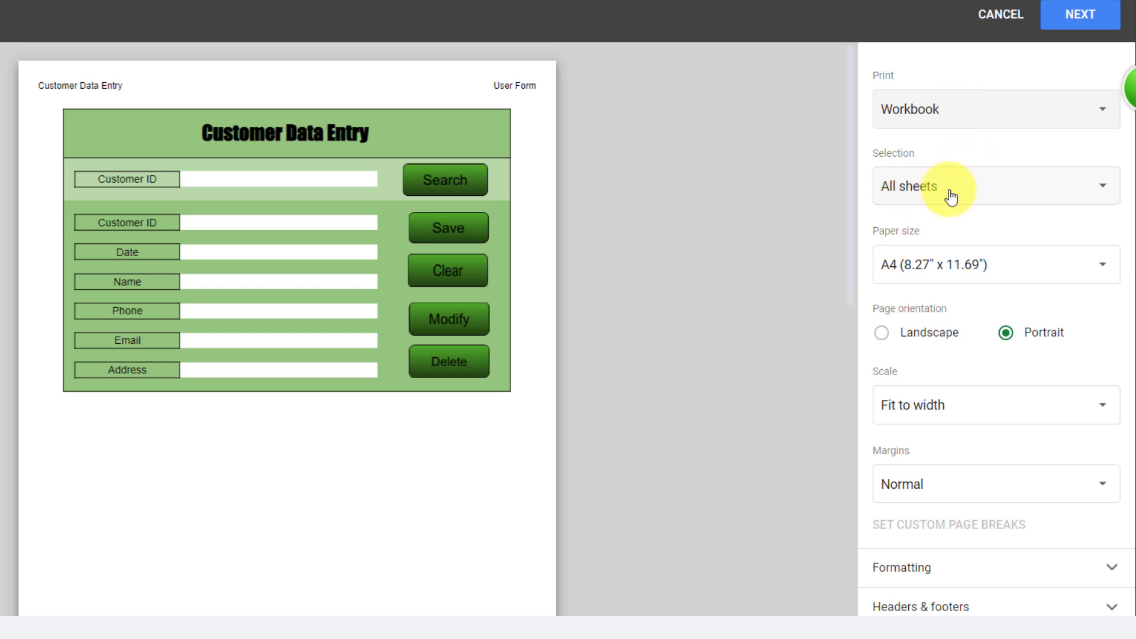
pyautogui.click(1040, 190)
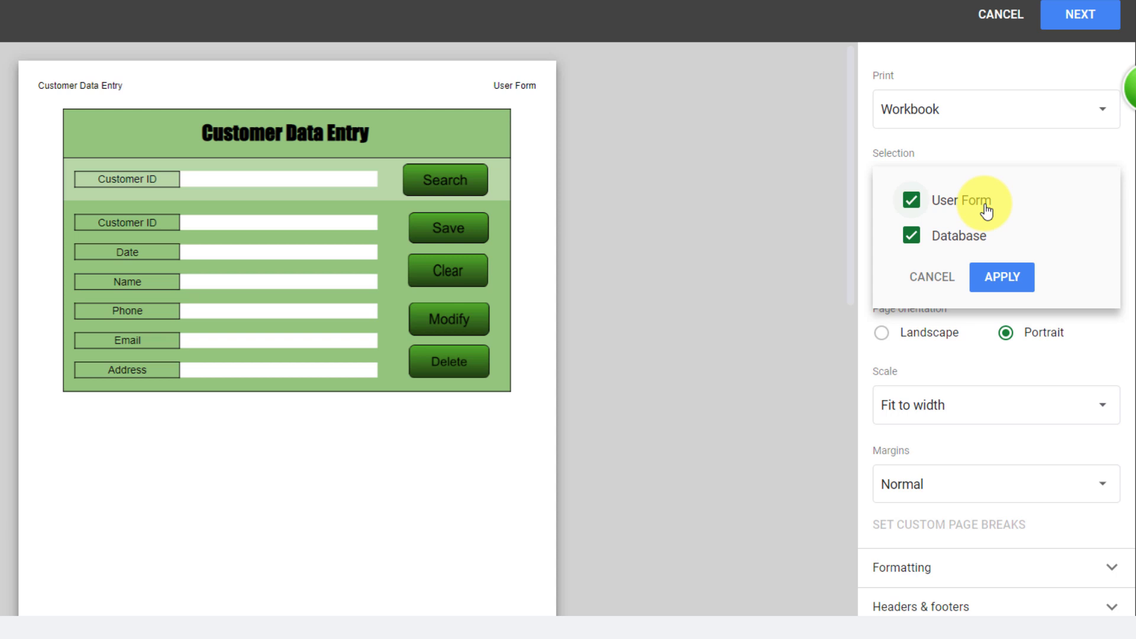
pyautogui.click(912, 238)
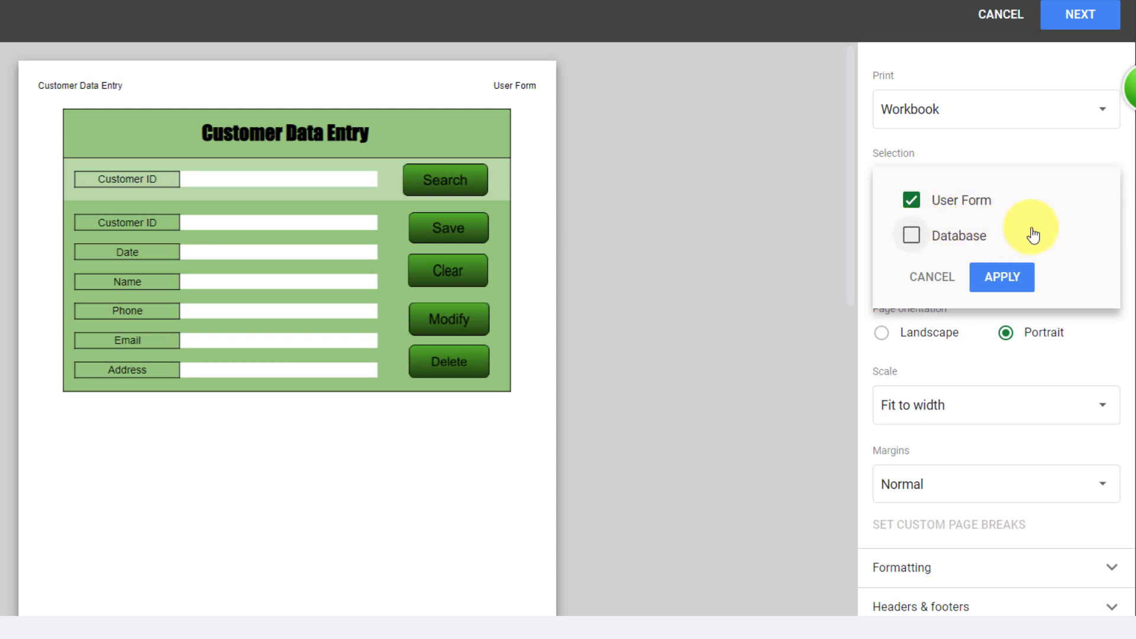
pyautogui.click(1012, 283)
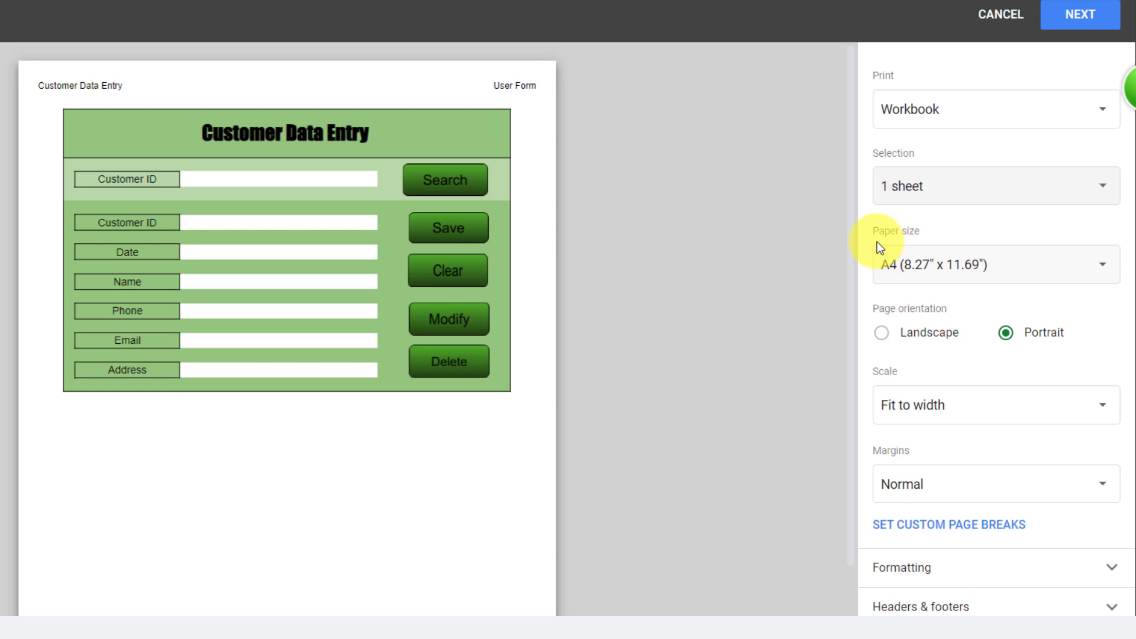
# Step: Choose A4 (8.27" x 11.69") as the paper size
pyautogui.click(1076, 279)
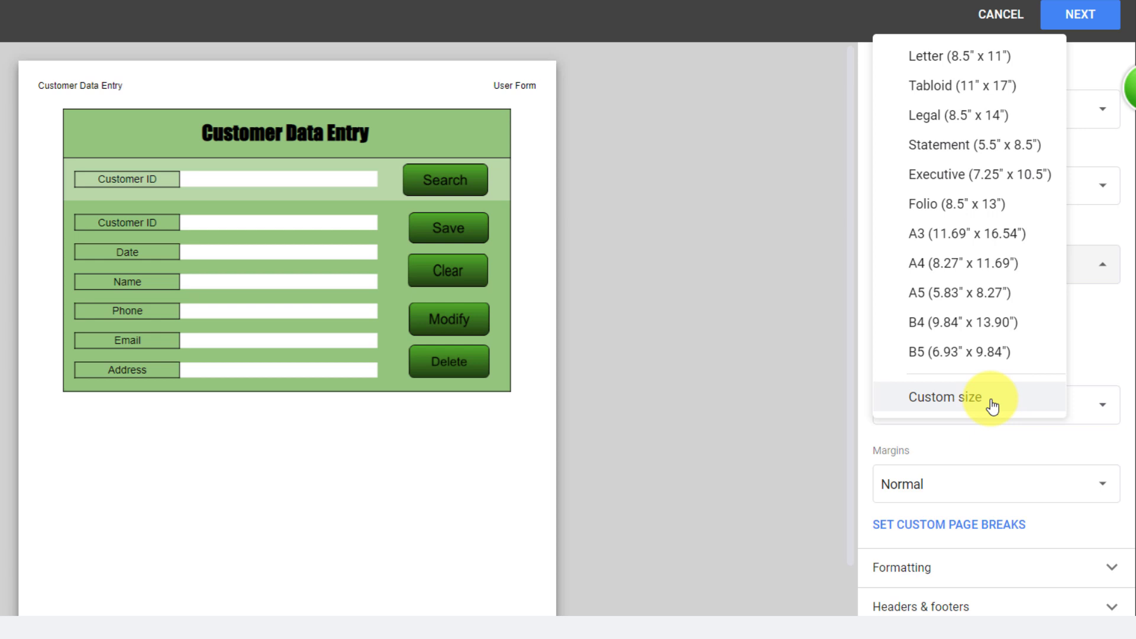
pyautogui.click(943, 265)
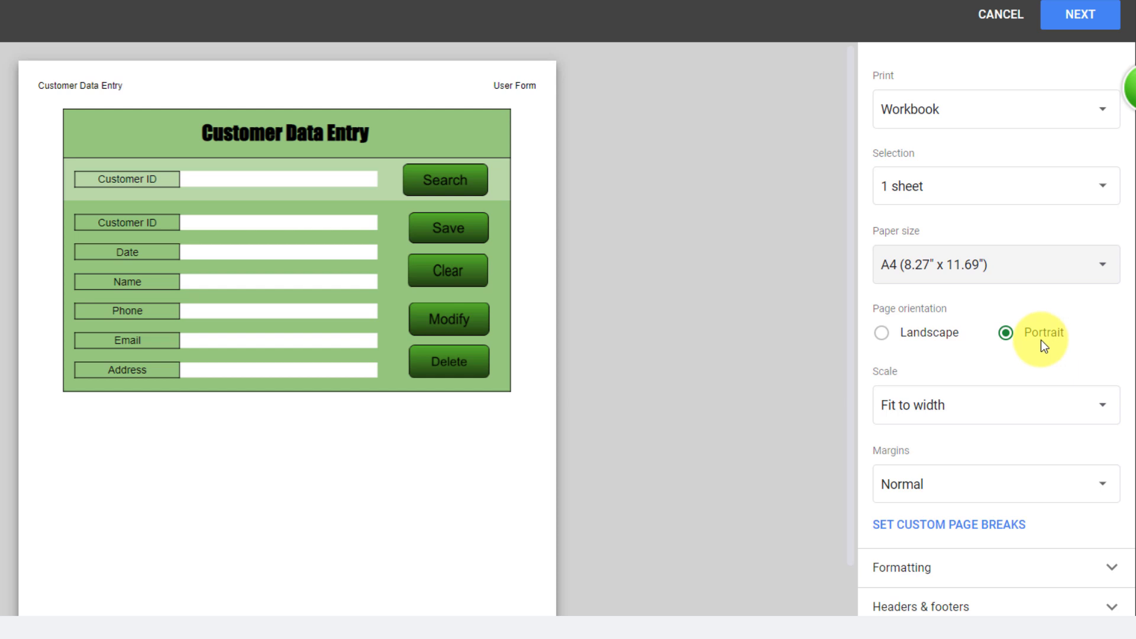
pyautogui.click(887, 335)
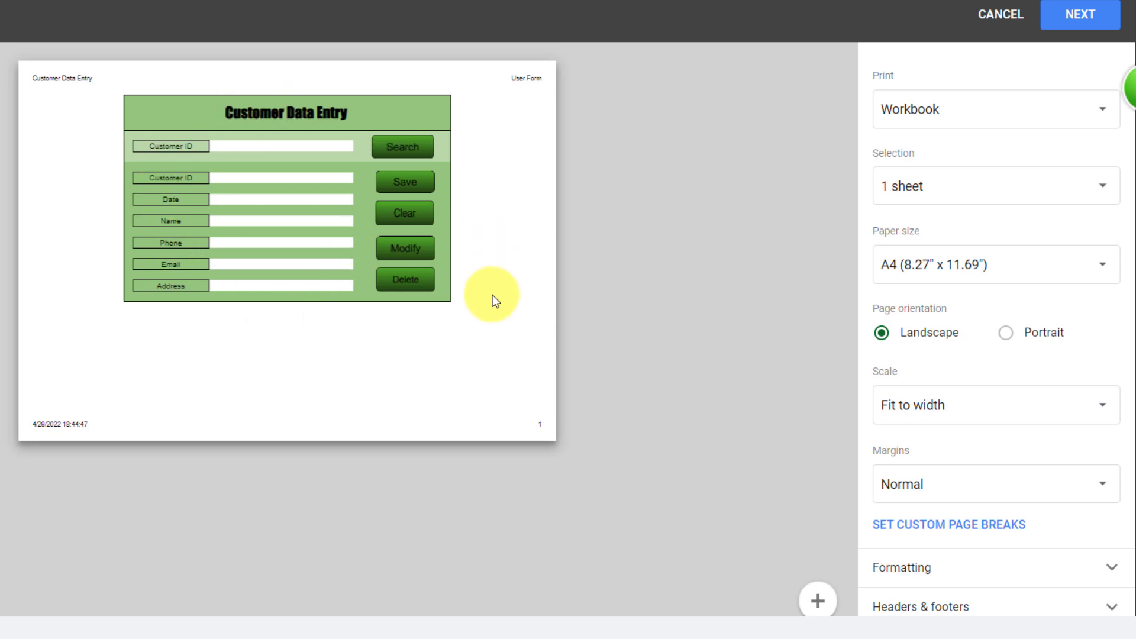
pyautogui.click(1004, 336)
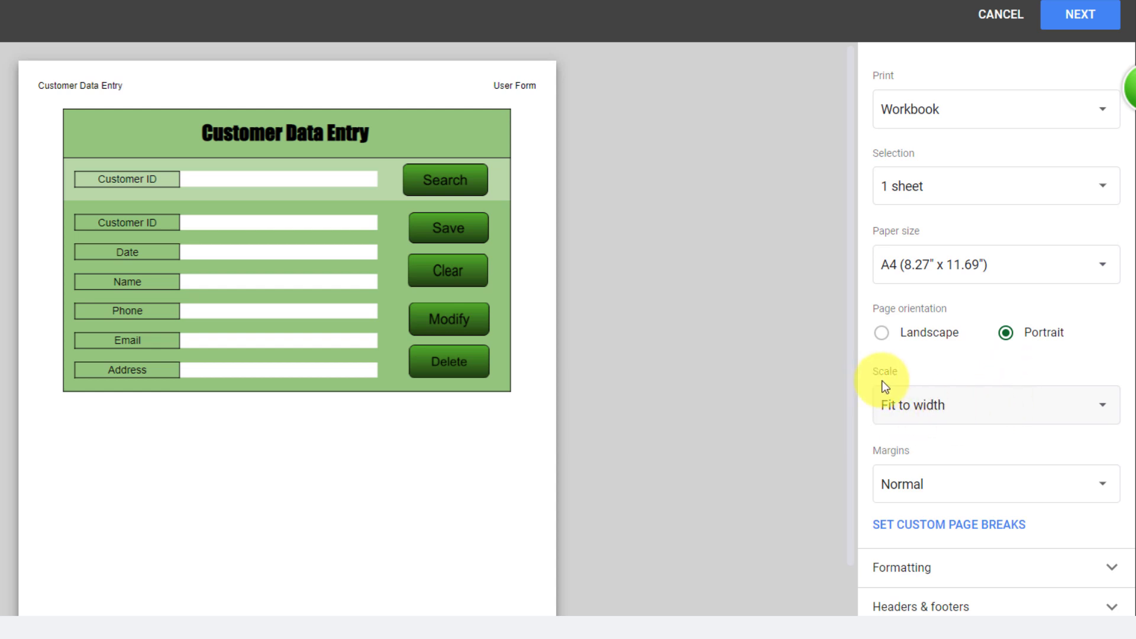
# Step: Set the print scale to Fit to width
pyautogui.click(919, 392)
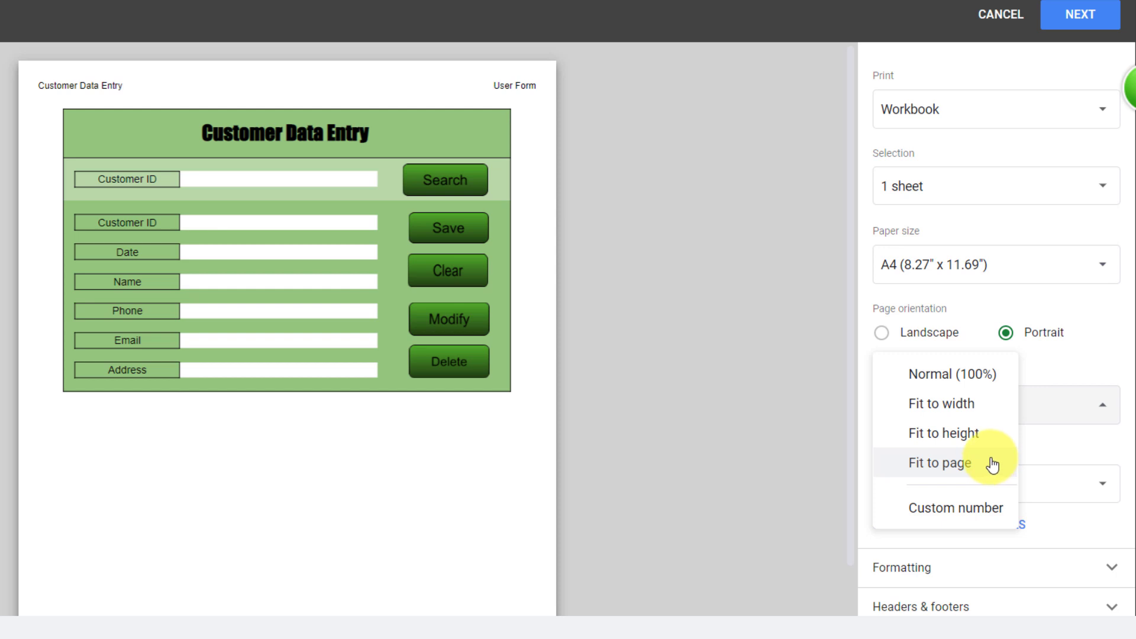
pyautogui.click(987, 414)
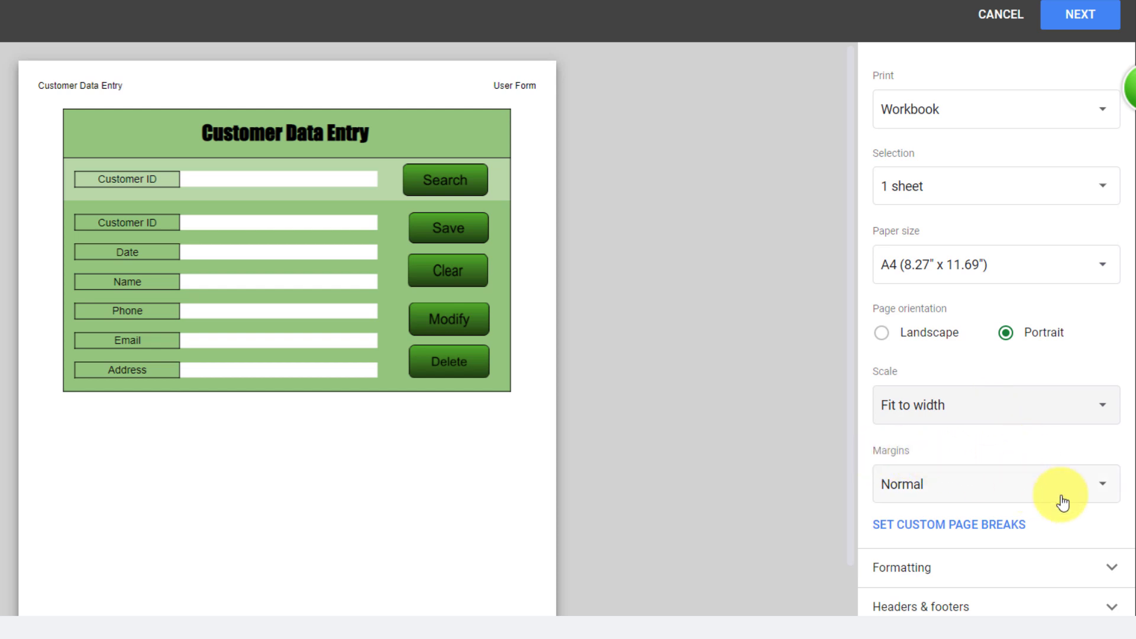
pyautogui.click(1096, 487)
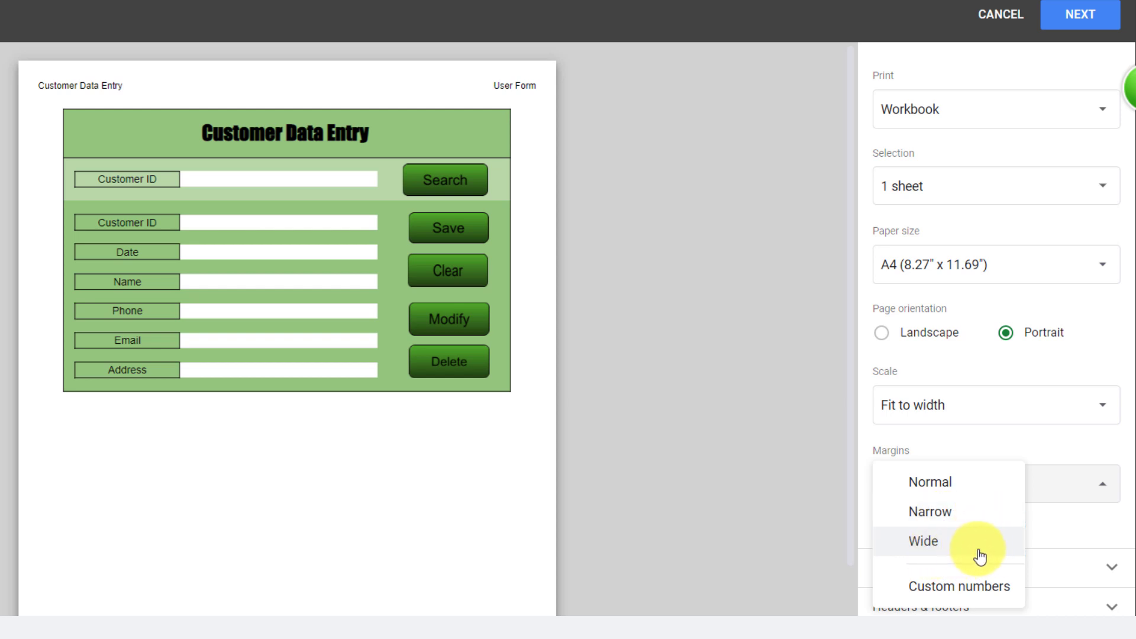
pyautogui.click(969, 487)
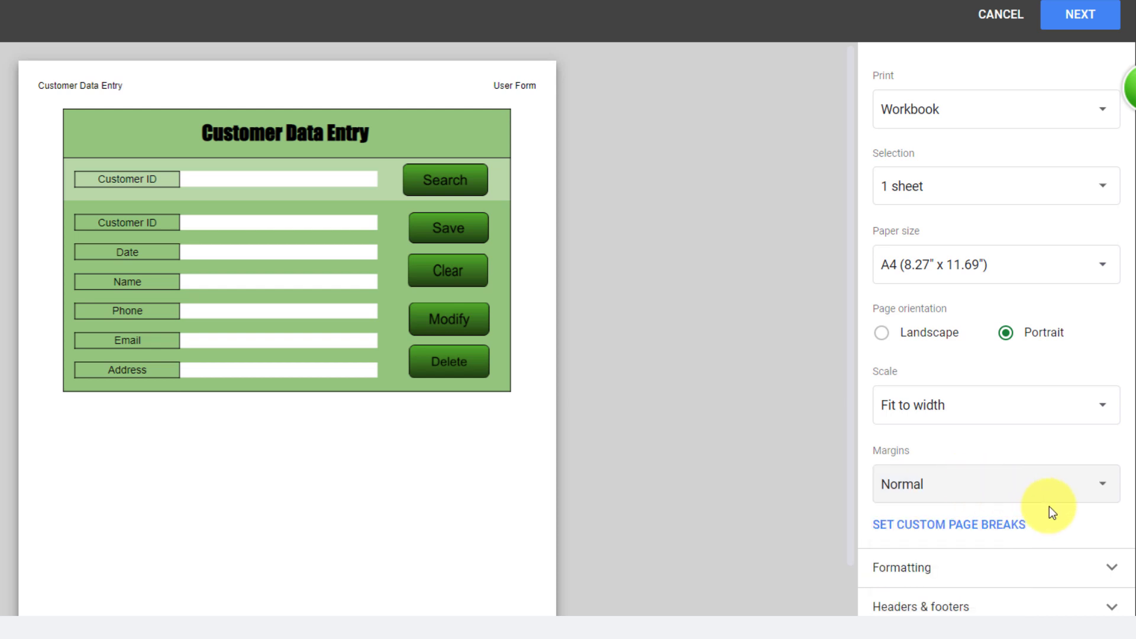
pyautogui.click(915, 528)
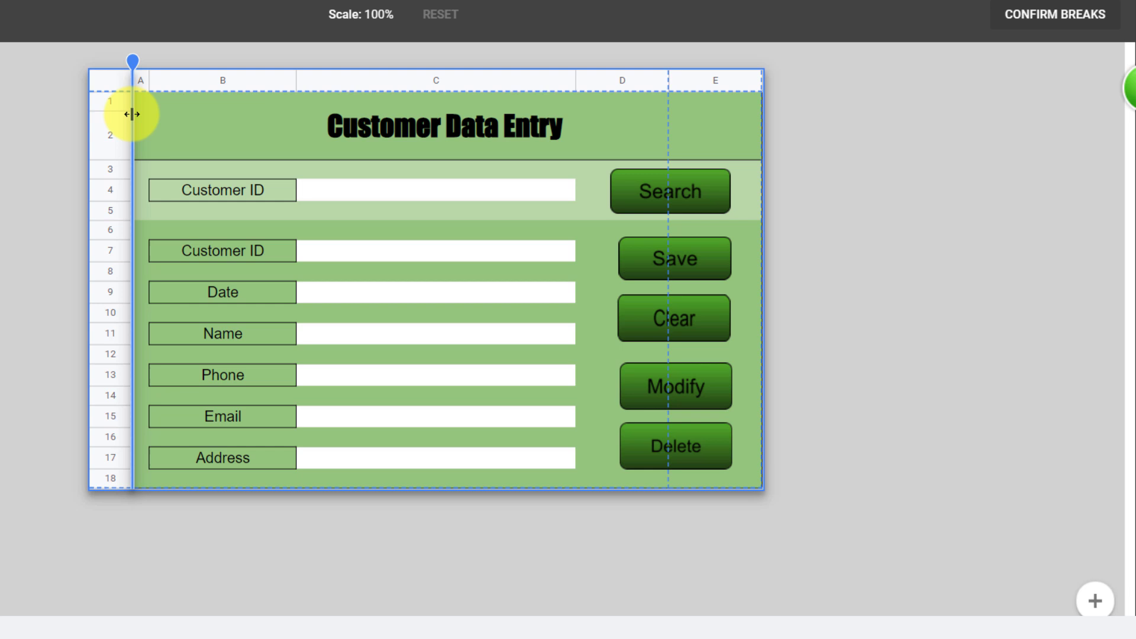
pyautogui.moveTo(131, 114)
pyautogui.mouseDown()
pyautogui.moveTo(322, 132)
pyautogui.moveTo(132, 120)
pyautogui.mouseUp()
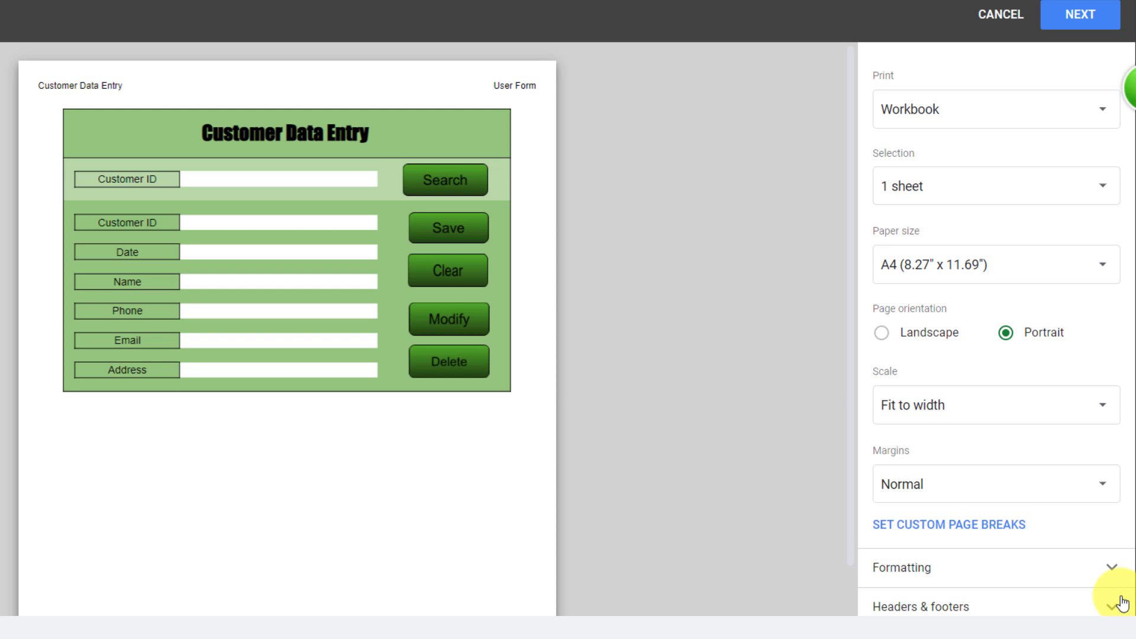
# Step: Turn off Show gridlines and Show notes under Formatting
pyautogui.click(1111, 570)
pyautogui.scroll(-3, 1111, 570)
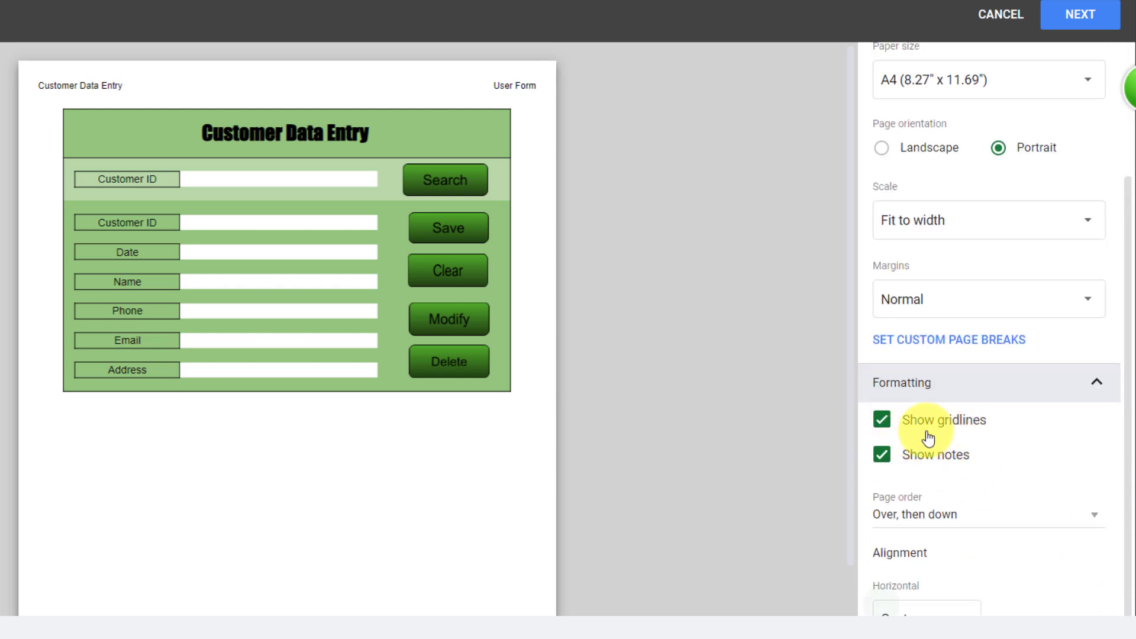
pyautogui.click(885, 423)
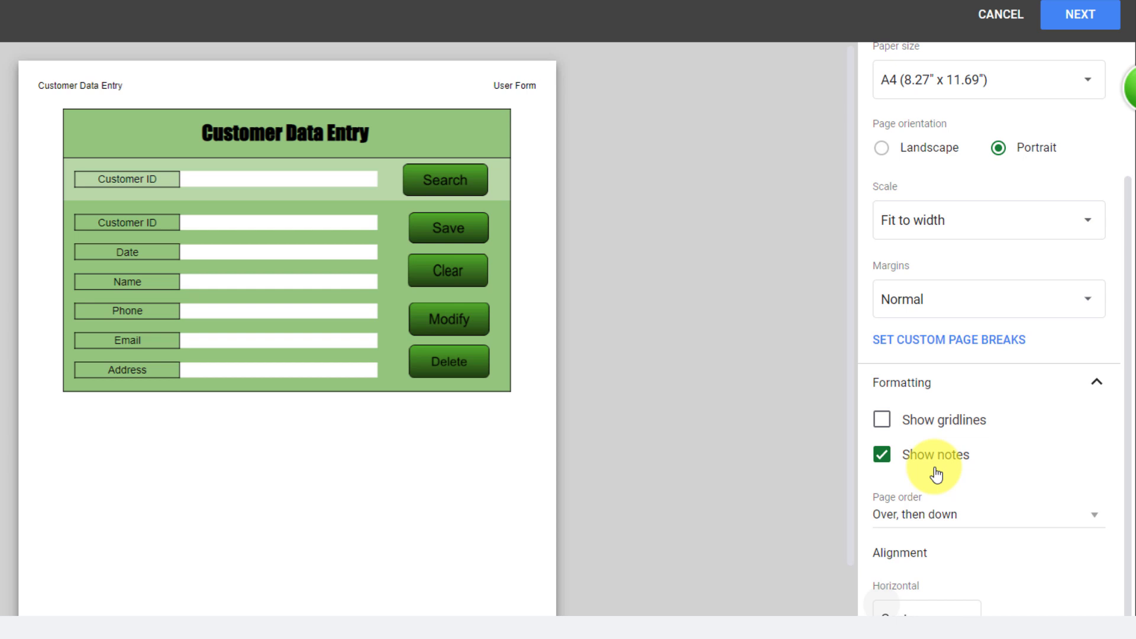
pyautogui.click(882, 455)
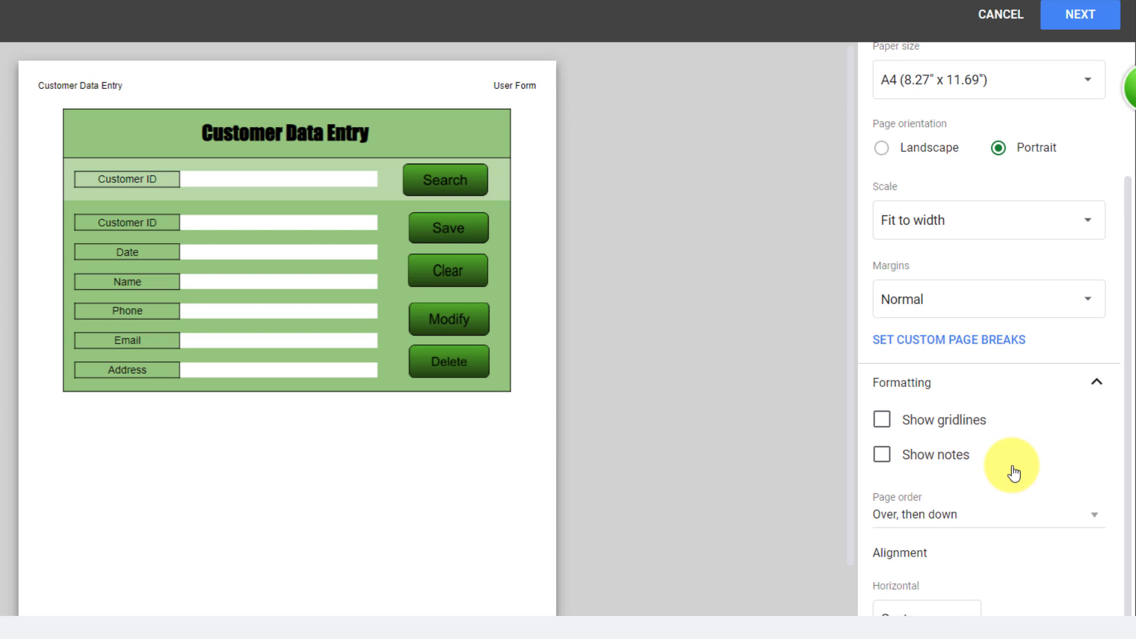
# Step: Keep the form's horizontal alignment at Center after briefly trying Left
pyautogui.scroll(-1, 1014, 472)
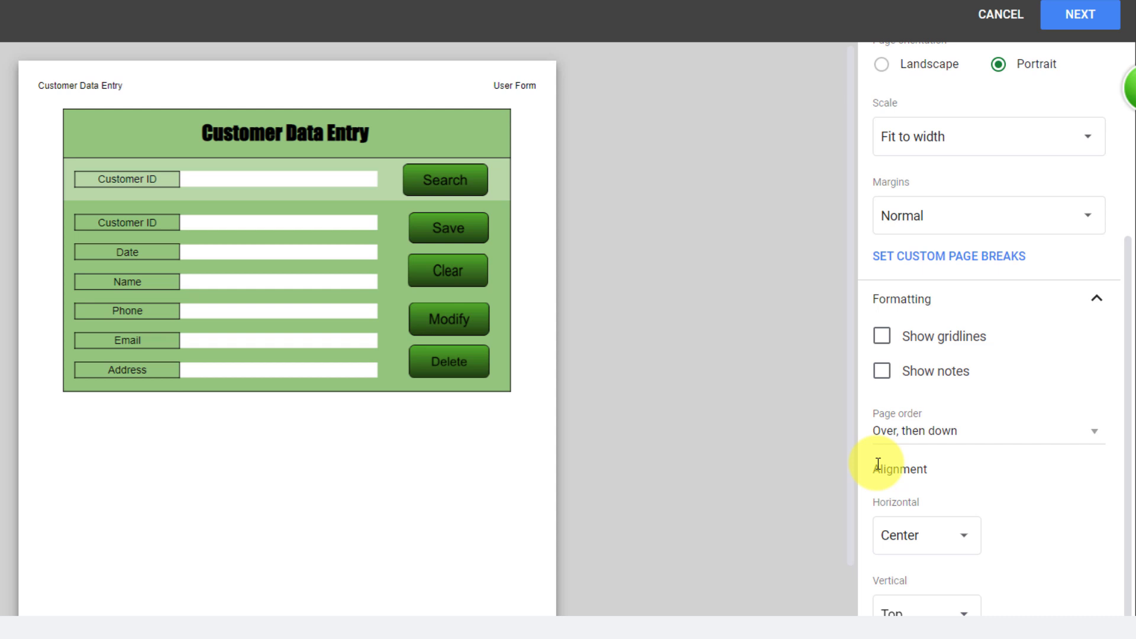
pyautogui.click(911, 529)
pyautogui.click(916, 558)
pyautogui.click(916, 546)
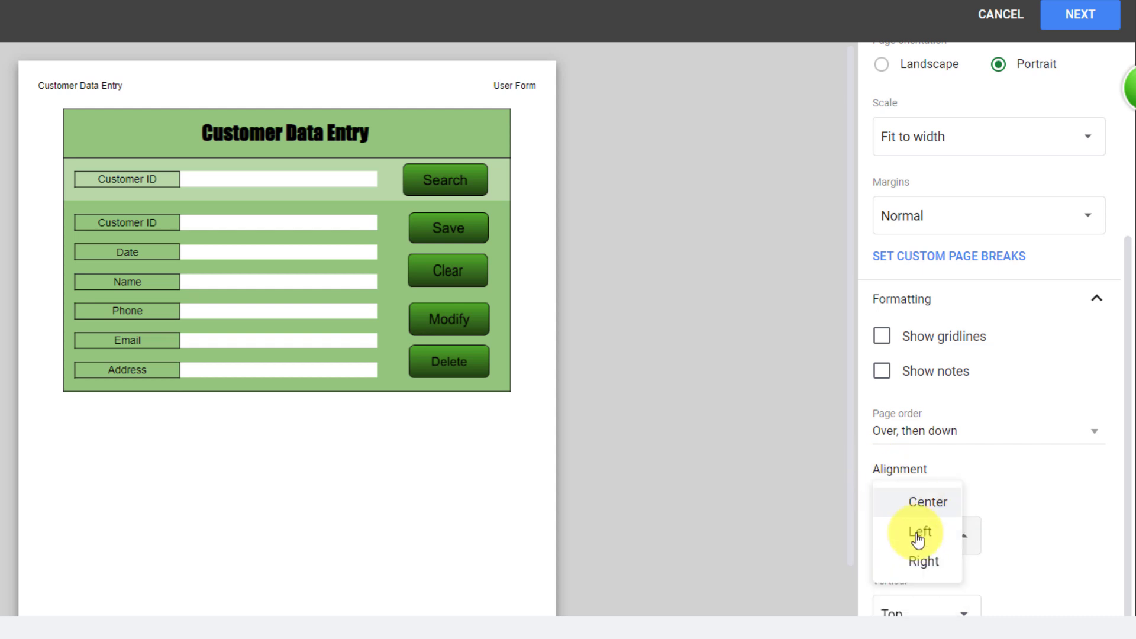
pyautogui.click(924, 499)
pyautogui.click(1099, 300)
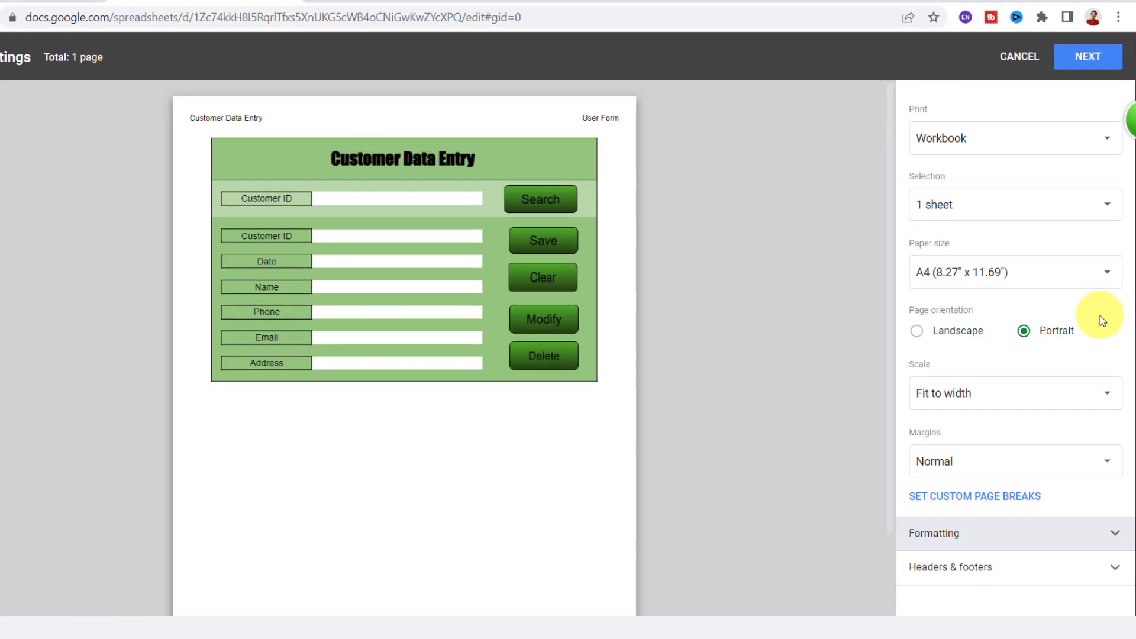
# Step: Expand Headers & footers and review the footer in the preview
pyautogui.click(1004, 571)
pyautogui.scroll(-4, 1002, 568)
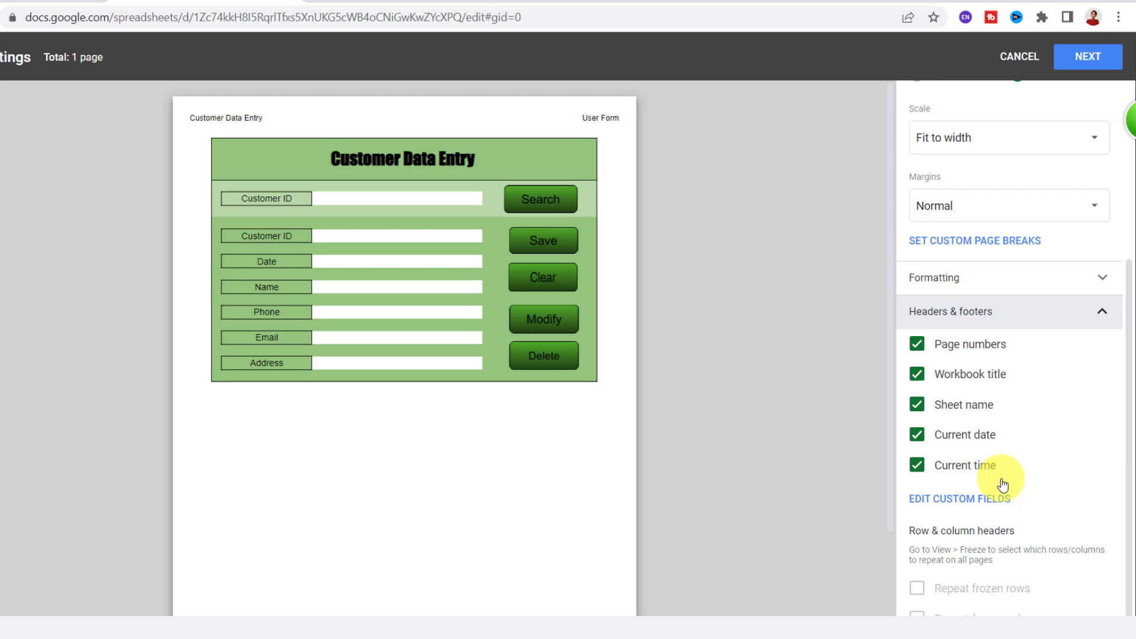
pyautogui.click(1098, 311)
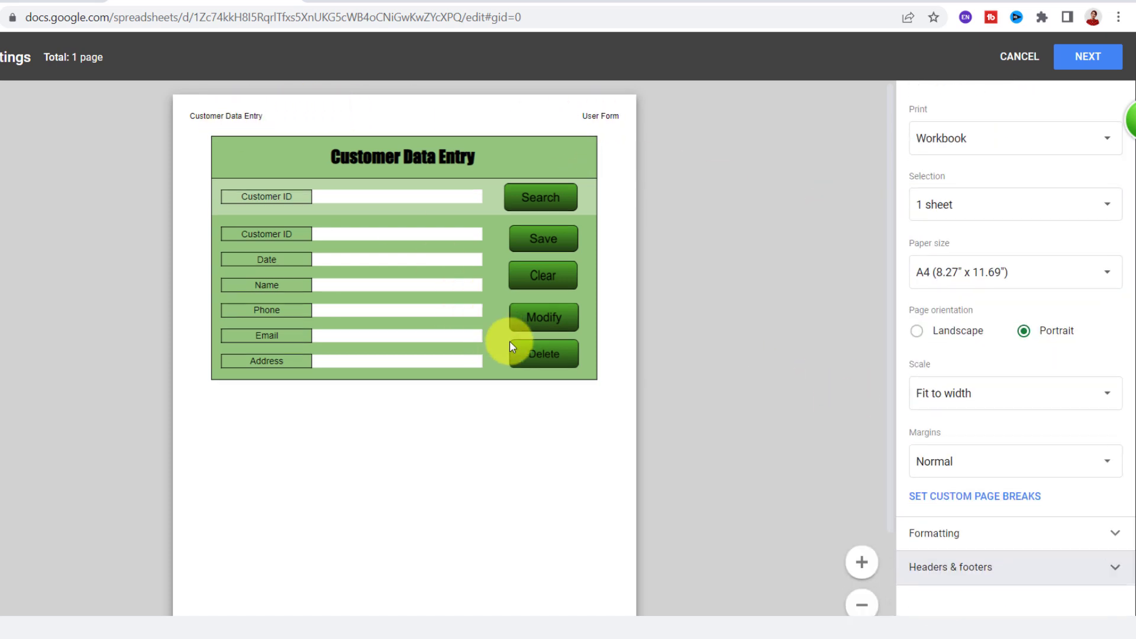
pyautogui.scroll(-3, 510, 341)
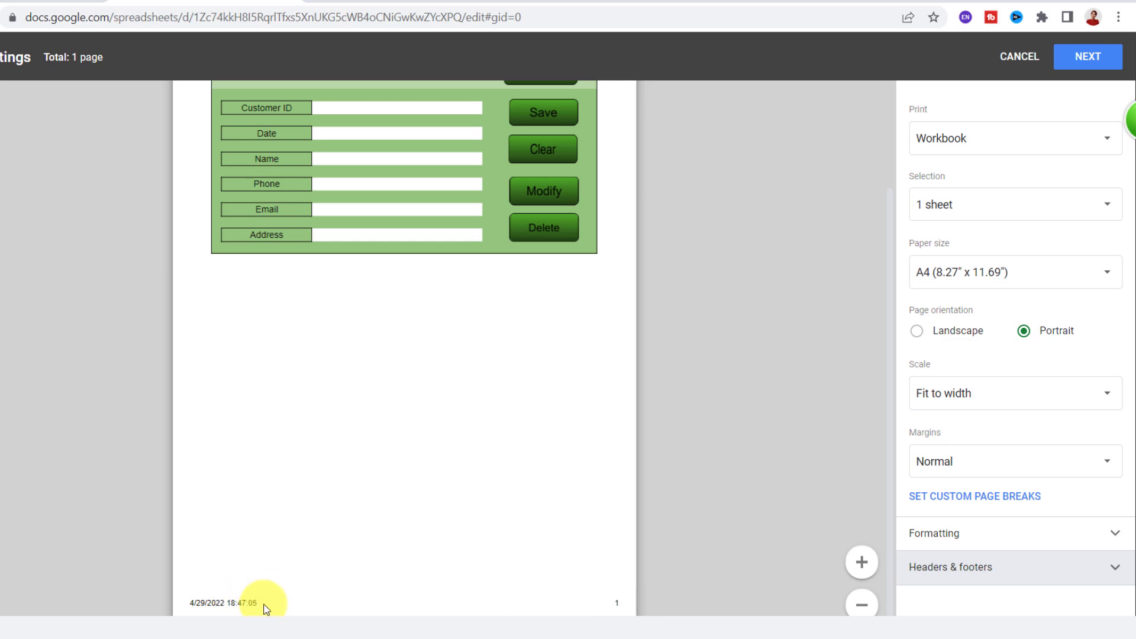
pyautogui.click(969, 576)
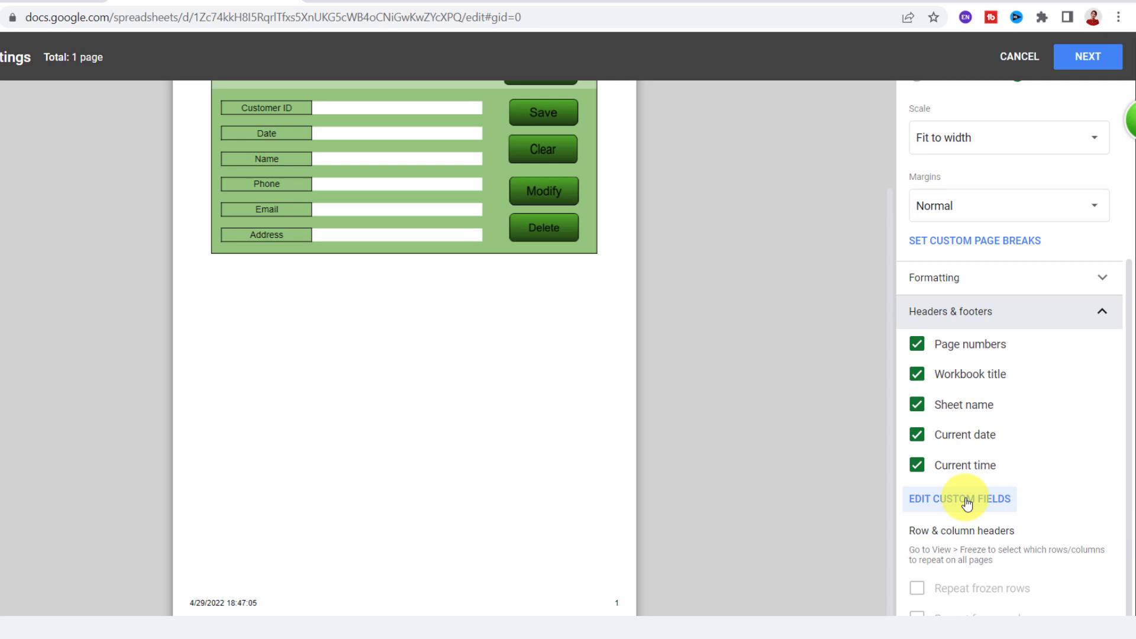
# Step: Inspect the custom header fields: sheet name on the right, empty middle field
pyautogui.click(936, 507)
pyautogui.click(672, 130)
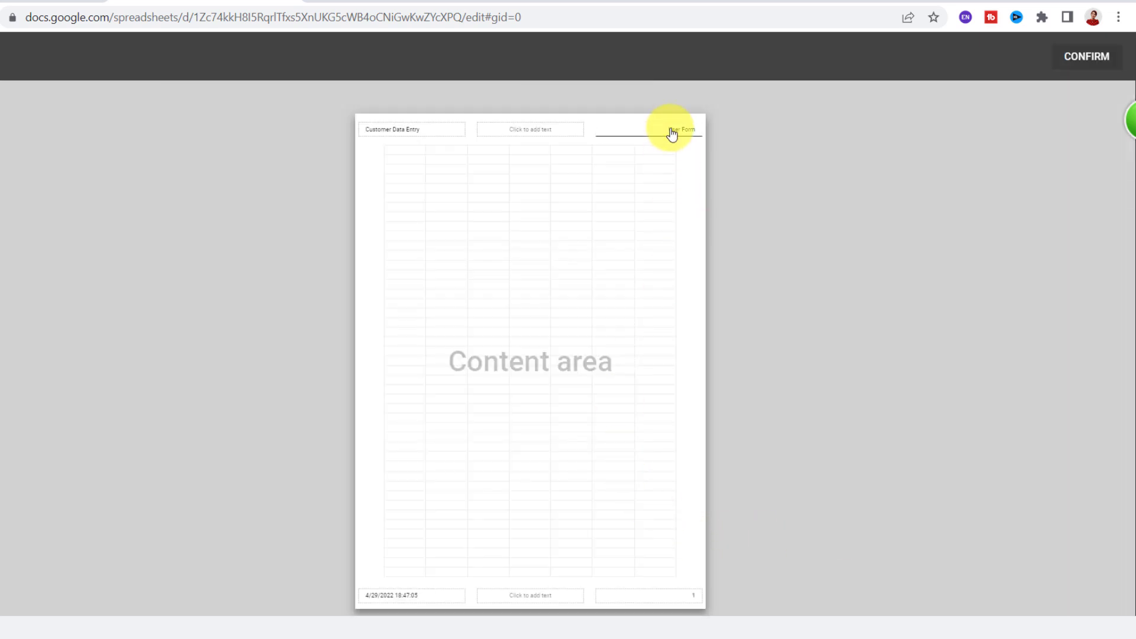
pyautogui.click(530, 133)
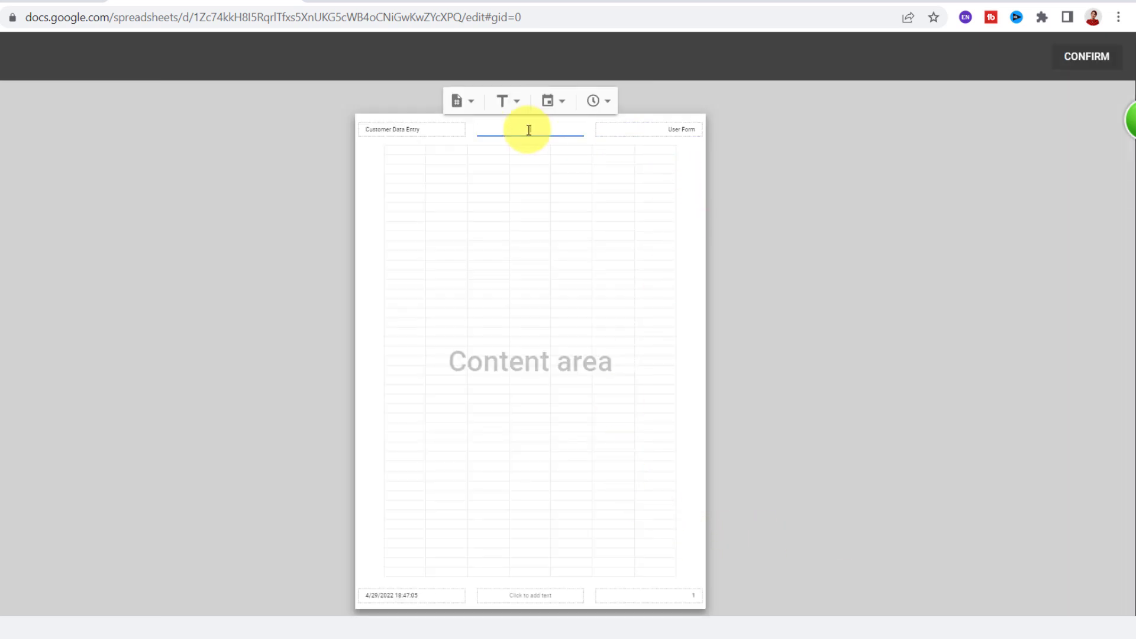